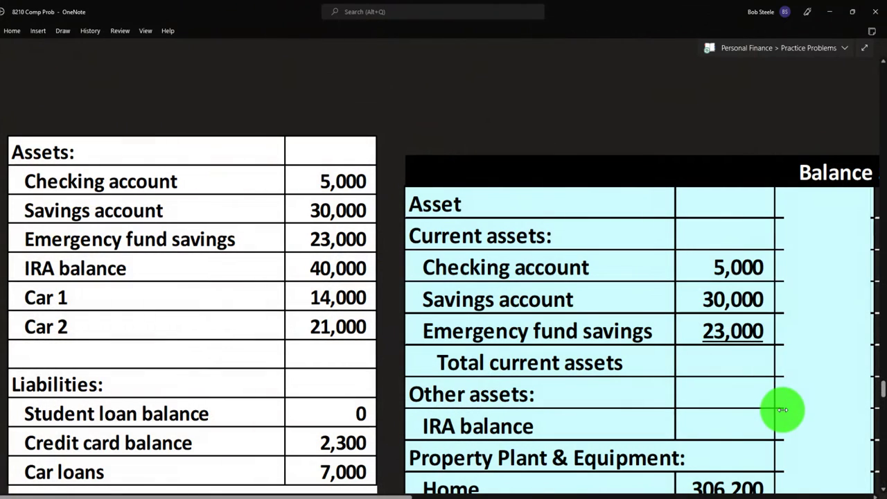
# Step: Uncover the asset side of the Balance Sheet from its heading through Total current assets by shrinking the cover shape from its upper edge
pyautogui.hscroll(3, 767, 402)
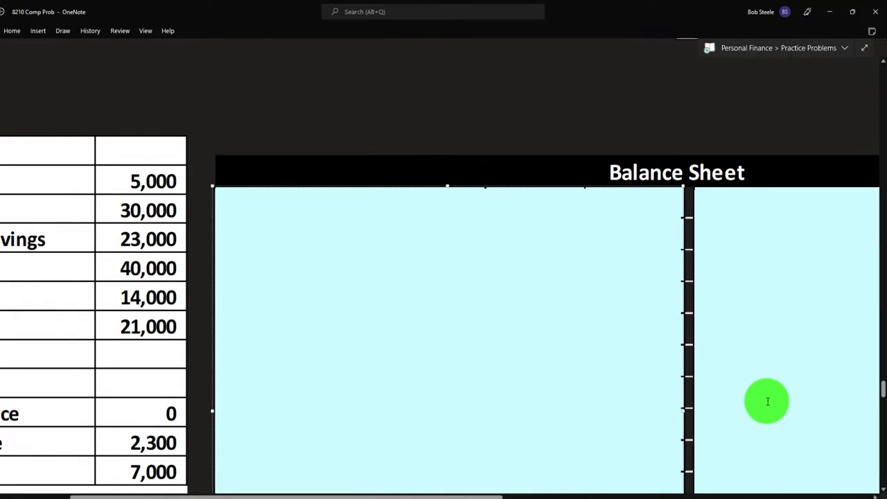
pyautogui.click(624, 234)
pyautogui.moveTo(449, 189); pyautogui.dragTo(448, 271)
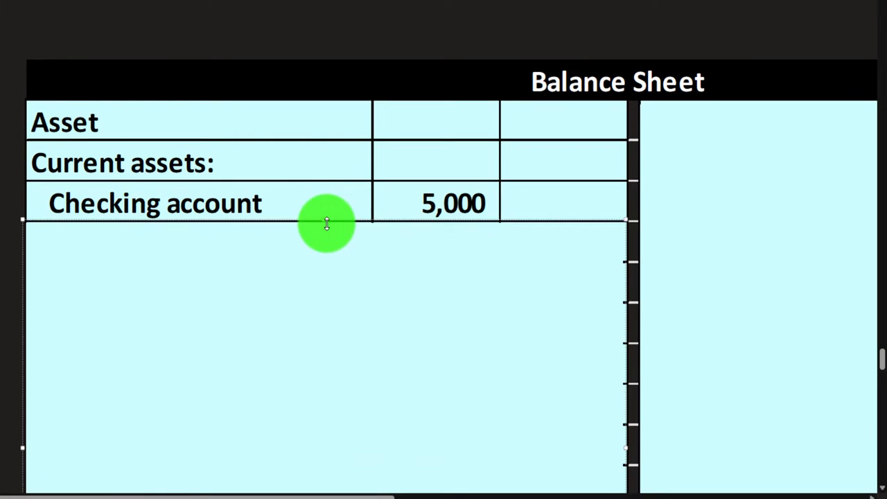
pyautogui.moveTo(326, 223)
pyautogui.mouseDown()
pyautogui.moveTo(345, 489)
pyautogui.moveTo(273, 485)
pyautogui.moveTo(465, 486)
pyautogui.mouseUp()
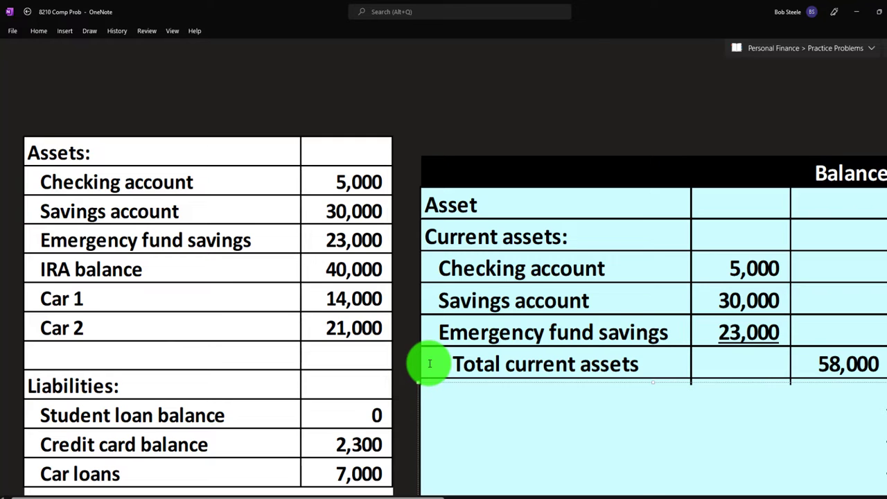
# Step: Shrink the cover shape further to reveal the Balance Sheet's Other assets, IRA balance, Property Plant & Equipment heading and Home row
pyautogui.scroll(-2, 613, 346)
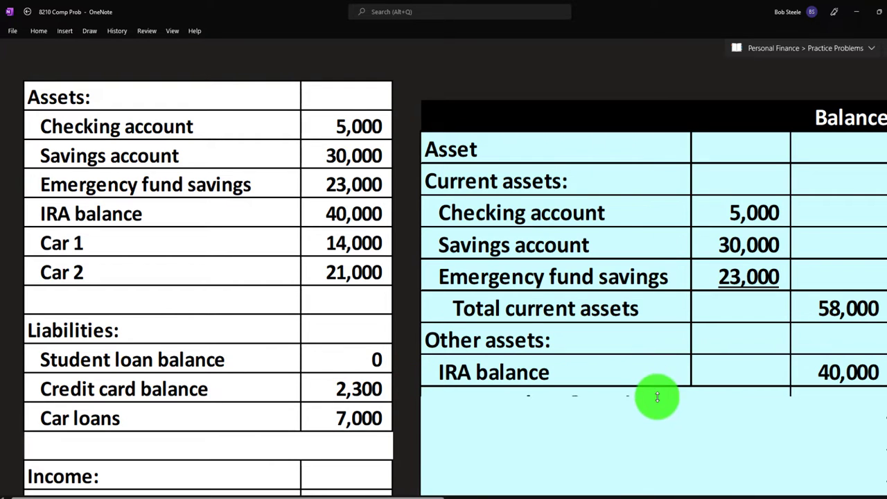
pyautogui.scroll(-2, 787, 366)
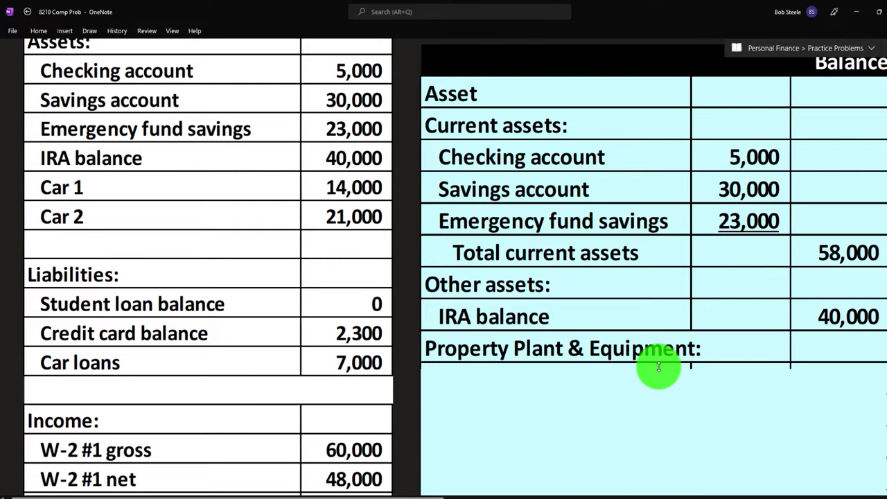
pyautogui.click(500, 371)
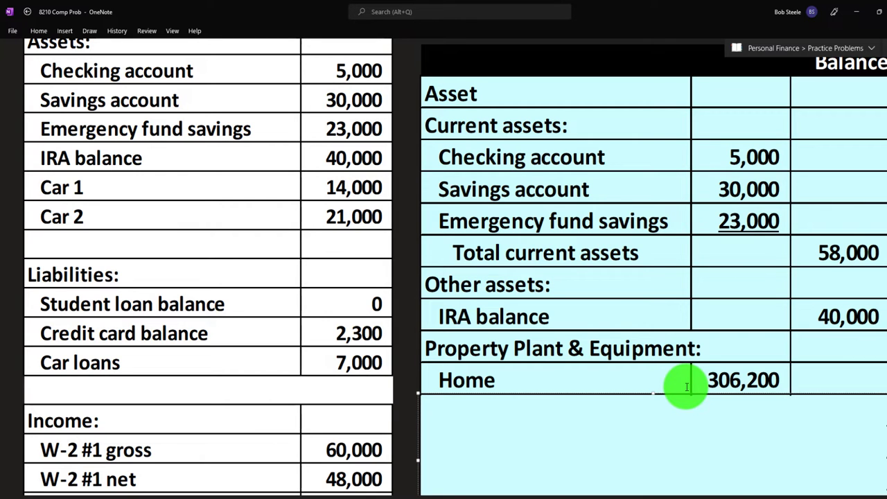
pyautogui.scroll(-2, 686, 387)
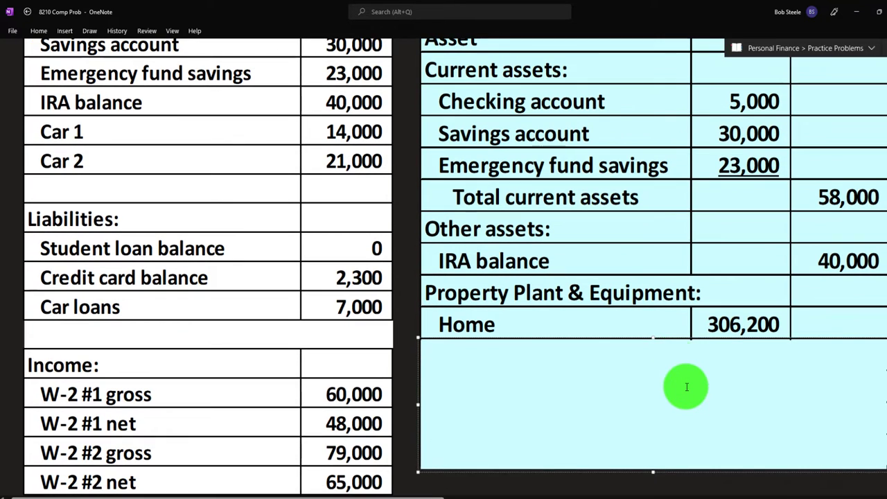
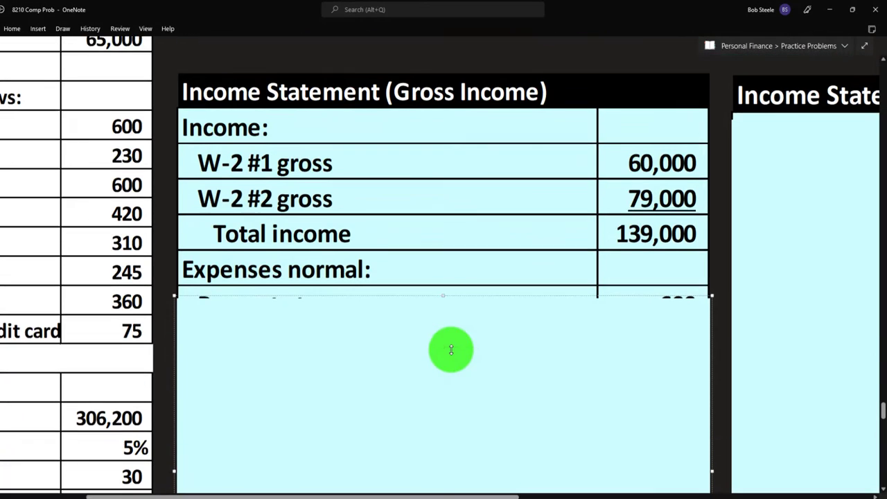
# Step: Uncover the normal expenses of the gross Income Statement from Property taxes through Interest on home loan
pyautogui.moveTo(446, 293); pyautogui.dragTo(446, 361)
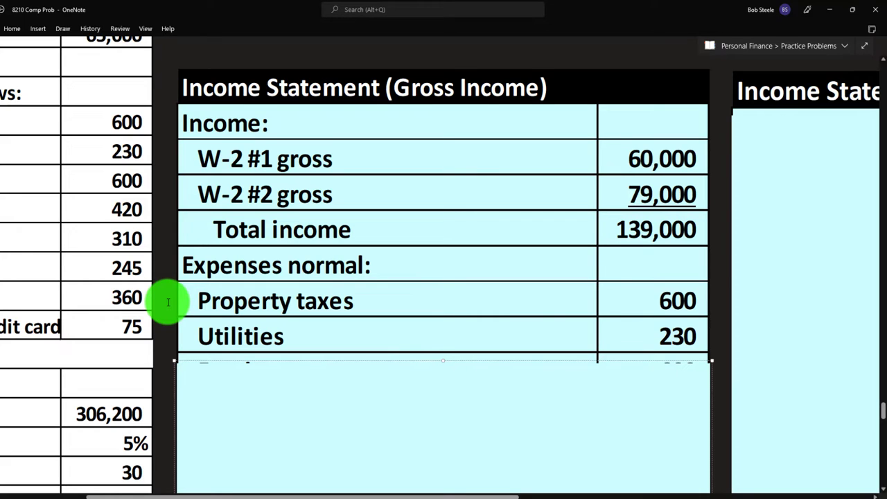
pyautogui.scroll(-1, 168, 302)
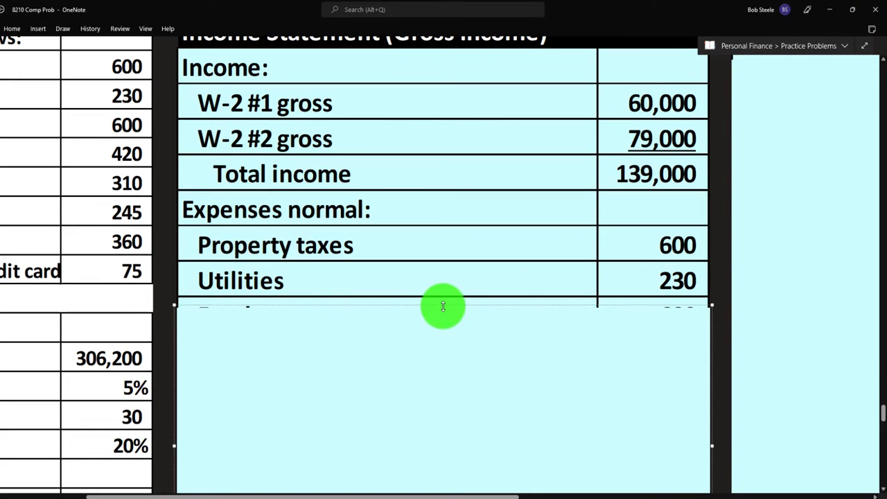
pyautogui.moveTo(444, 306); pyautogui.dragTo(439, 408)
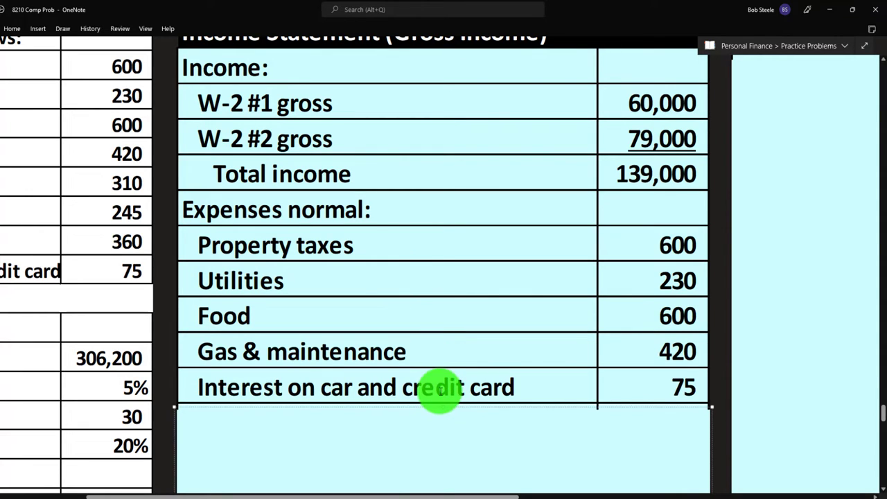
pyautogui.scroll(-2, 445, 392)
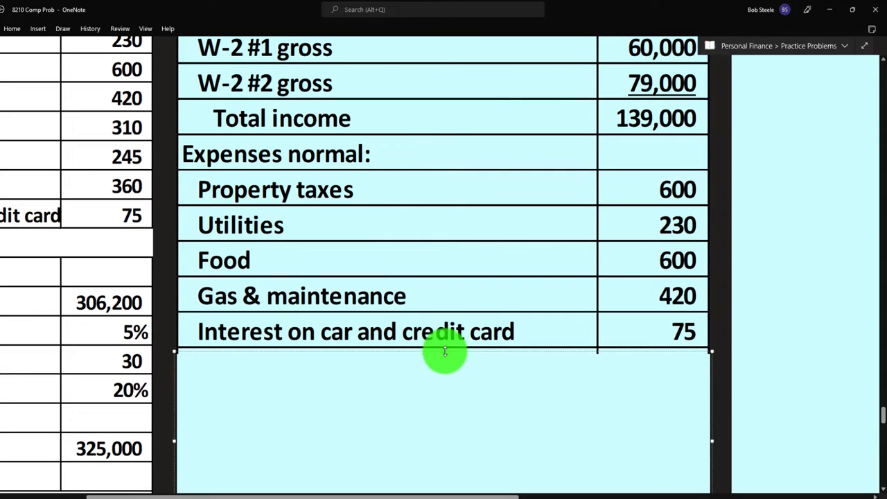
pyautogui.moveTo(444, 350); pyautogui.dragTo(445, 385)
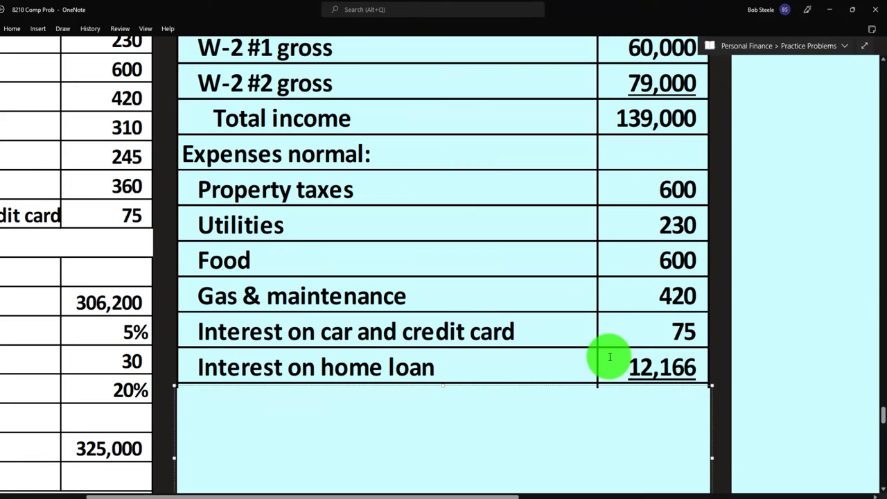
# Step: Uncover the Total normal expenses and Net income before taxes & withholding rows of the gross Income Statement
pyautogui.scroll(4, 610, 357)
pyautogui.scroll(-3, 604, 358)
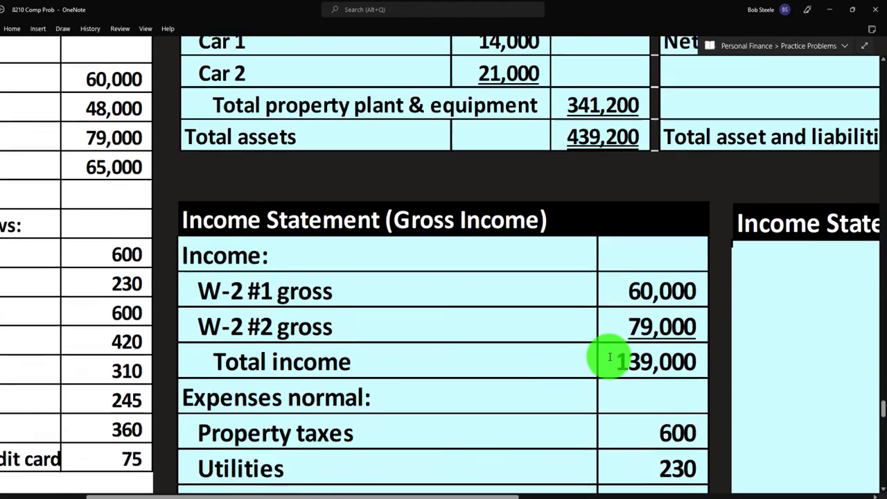
pyautogui.click(477, 495)
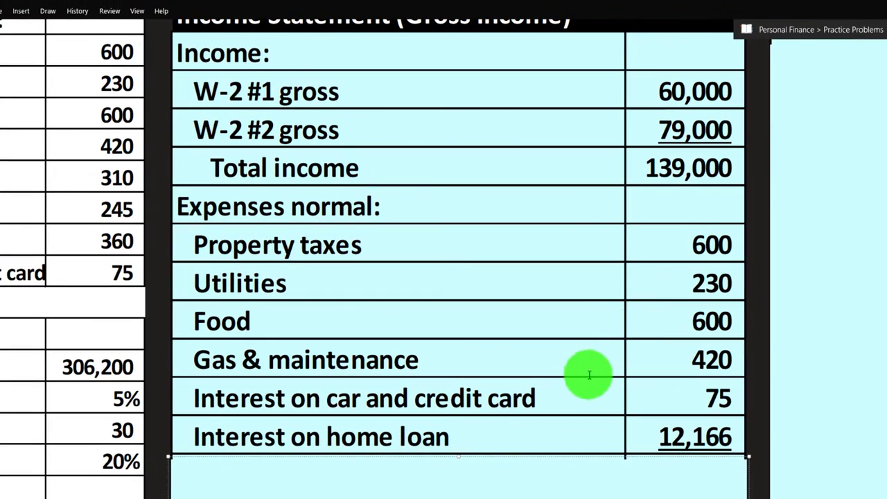
pyautogui.scroll(-2, 571, 378)
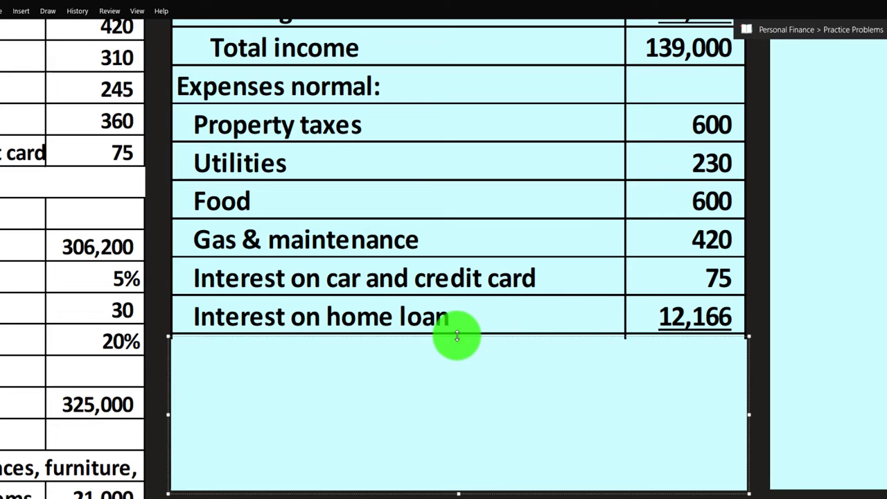
pyautogui.moveTo(456, 335); pyautogui.dragTo(459, 370)
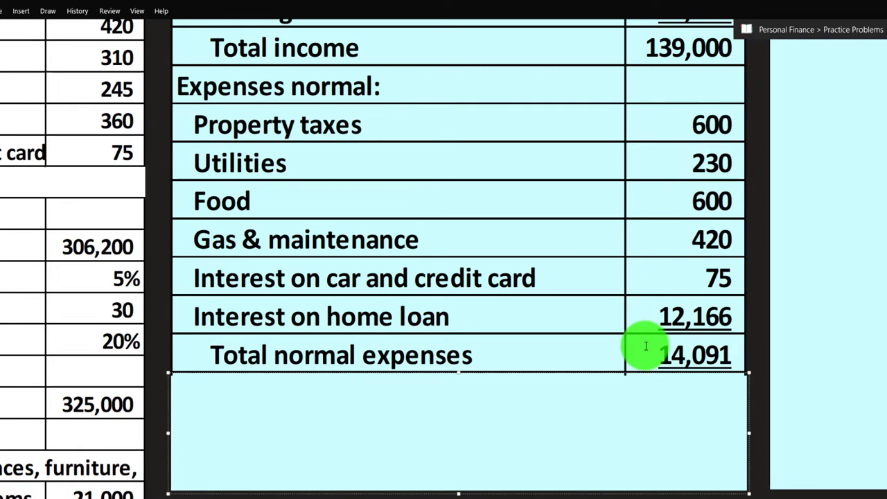
pyautogui.moveTo(460, 372); pyautogui.dragTo(460, 412)
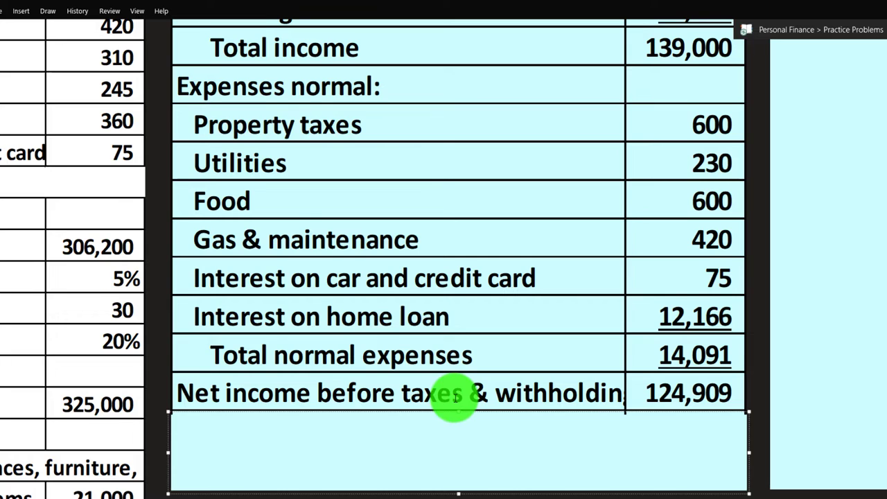
# Step: Switch to the calculator, subtract total normal expenses of 14,091 from total income of 139,000, and close it
pyautogui.scroll(2, 454, 397)
pyautogui.hotkey('alt', 'Tab')
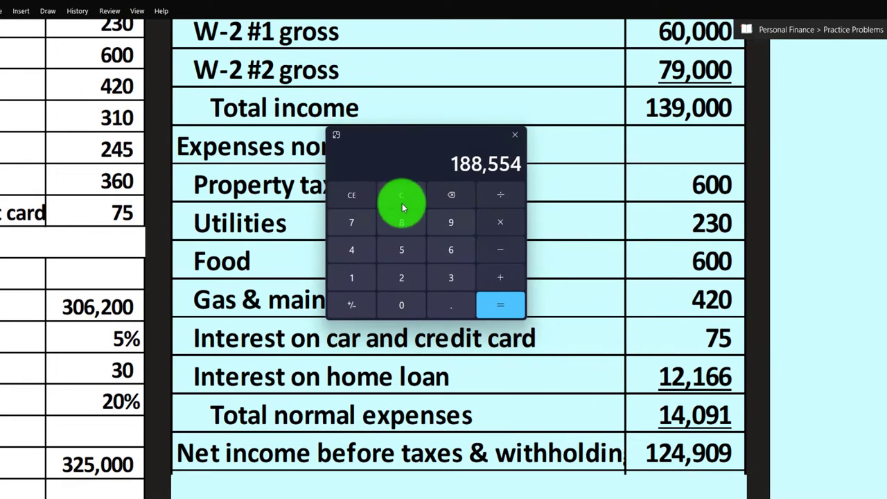
pyautogui.click(402, 200)
pyautogui.write('1390000')
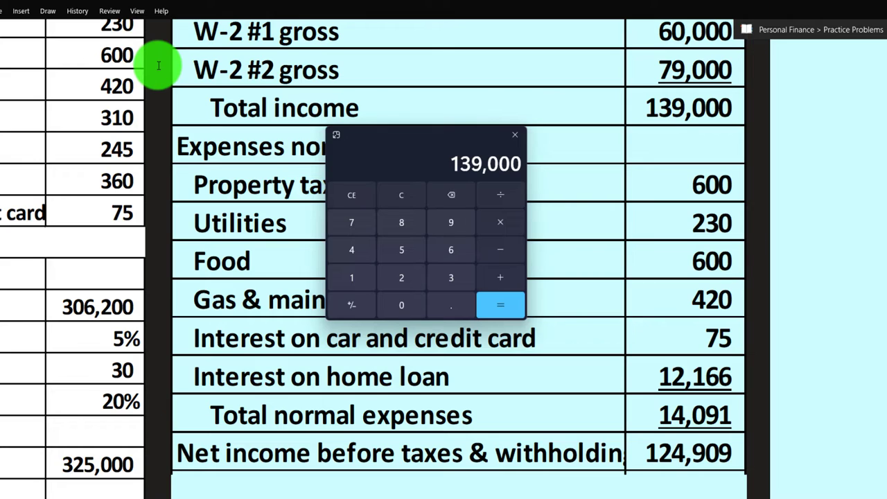
pyautogui.write('14091')
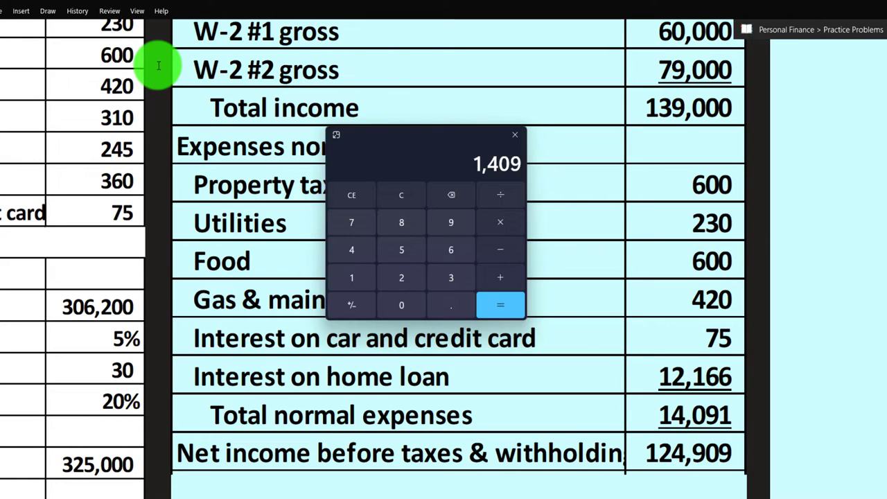
pyautogui.press('Return')
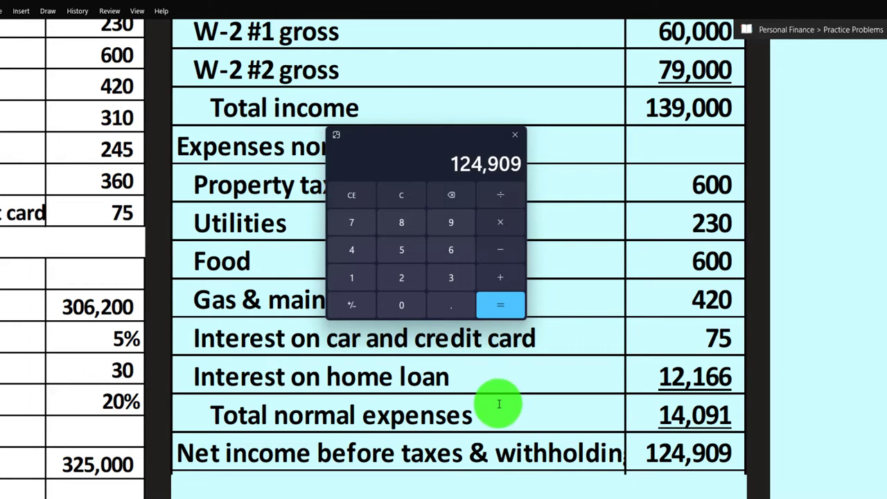
pyautogui.click(515, 135)
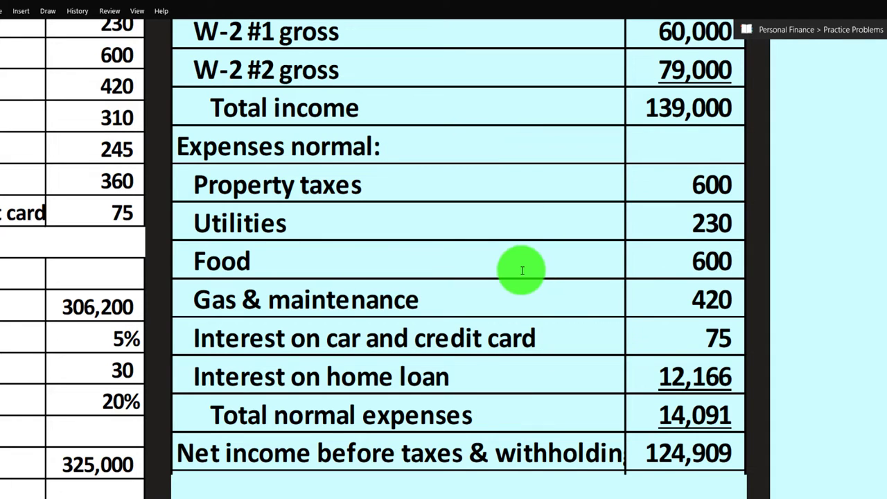
# Step: Uncover the Taxes & withholding row of the gross Income Statement
pyautogui.scroll(-2, 488, 350)
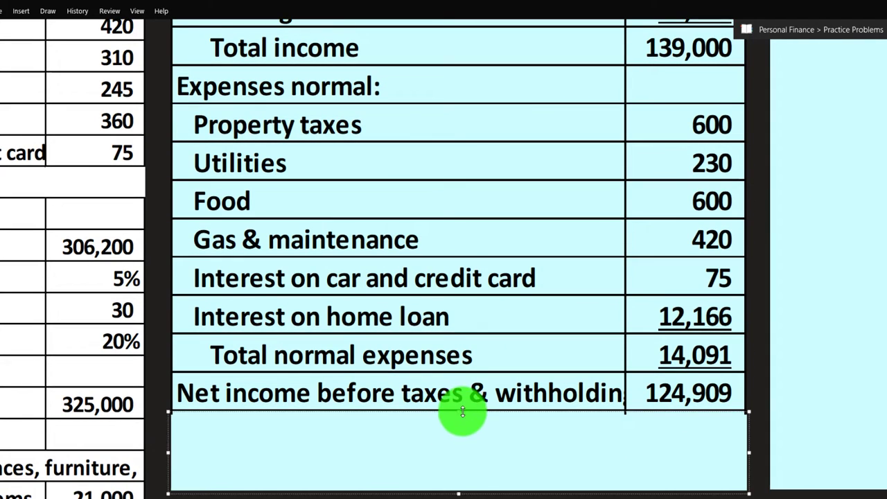
pyautogui.moveTo(461, 413); pyautogui.dragTo(466, 448)
# Step: Calculate the withholding in the calculator by adding gross pay of 60,000 and 79,000 and subtracting net pay of 48,000 and 65,000, then close it
pyautogui.scroll(5, 465, 447)
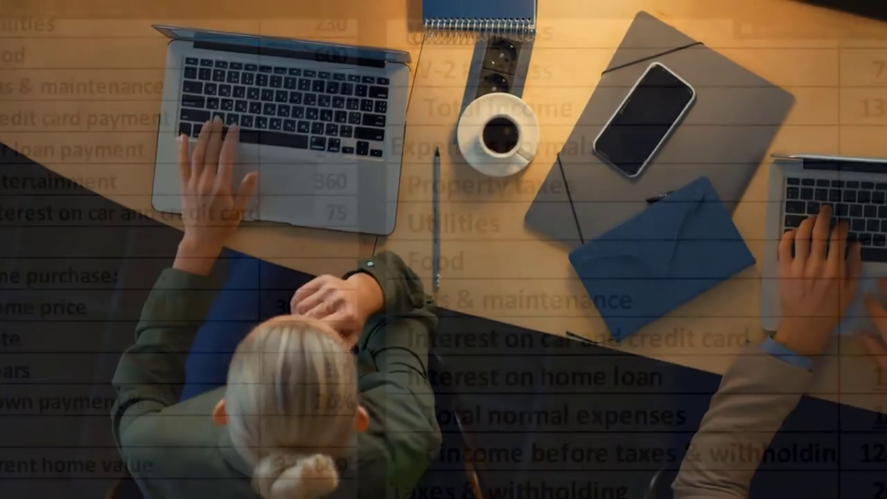
pyautogui.scroll(-2, 407, 456)
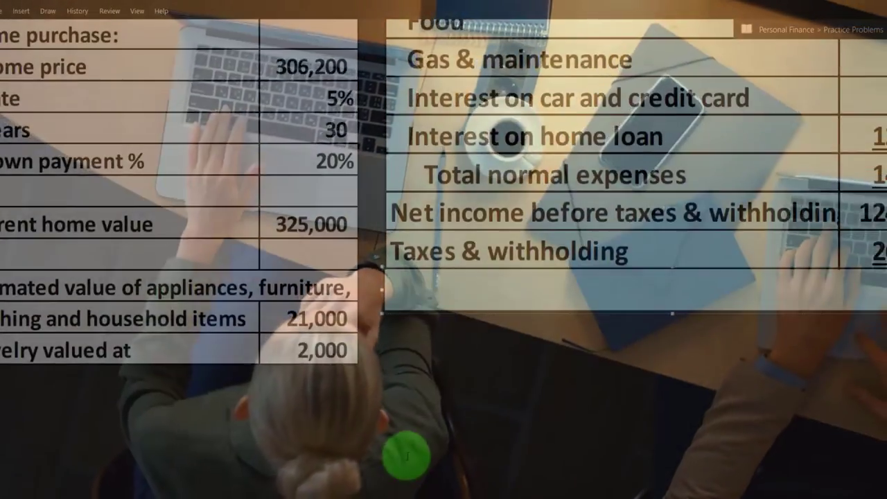
pyautogui.scroll(4, 403, 455)
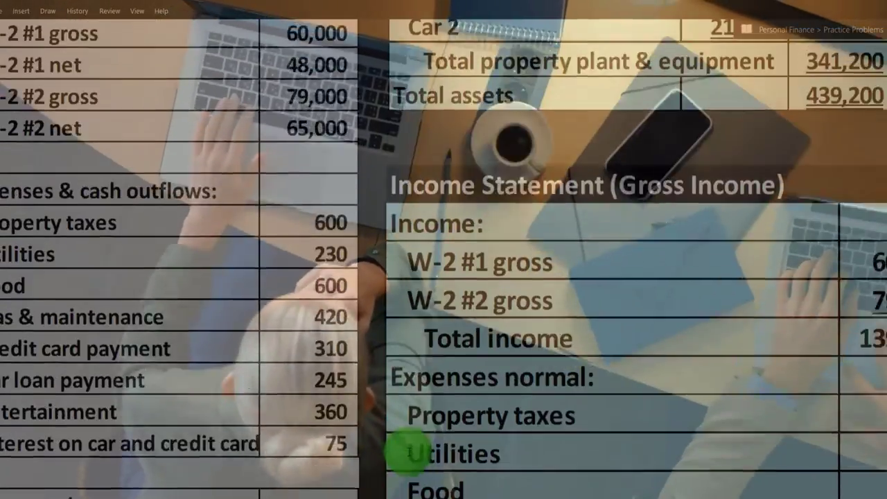
pyautogui.scroll(1, 402, 454)
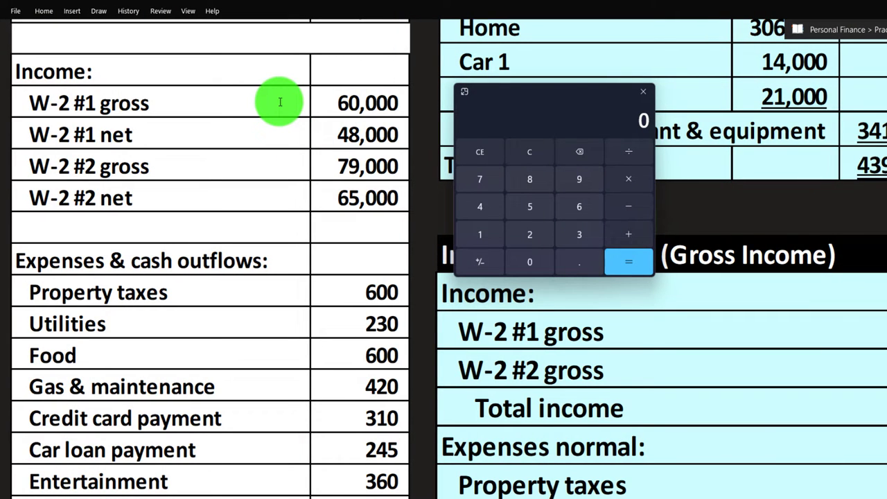
pyautogui.write('600000')
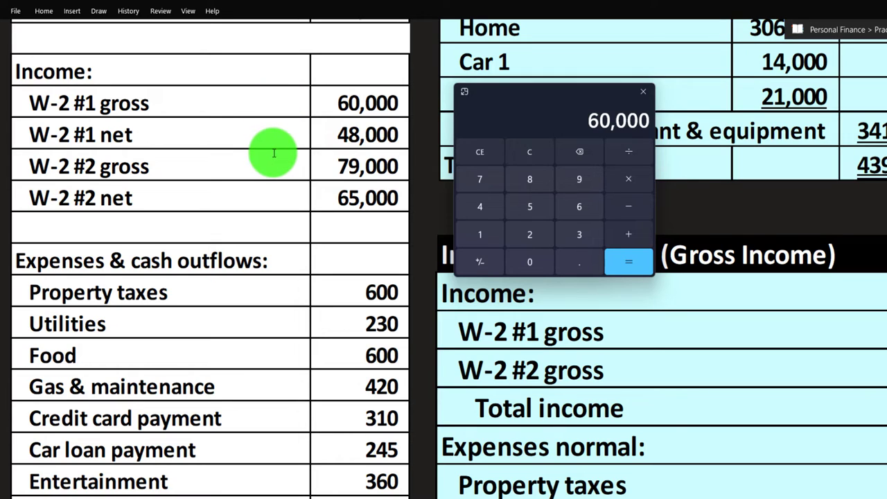
pyautogui.press('+')
pyautogui.write('79000')
pyautogui.press('Return')
pyautogui.press('-')
pyautogui.write('48000')
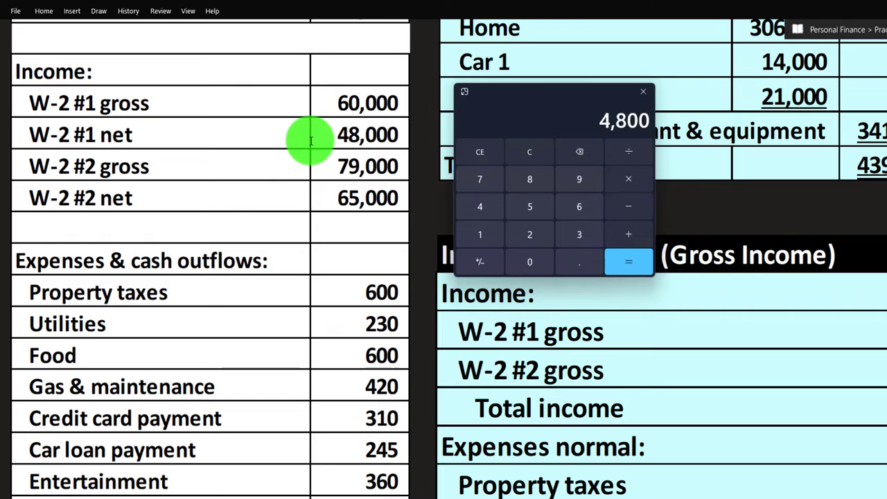
pyautogui.press('Return')
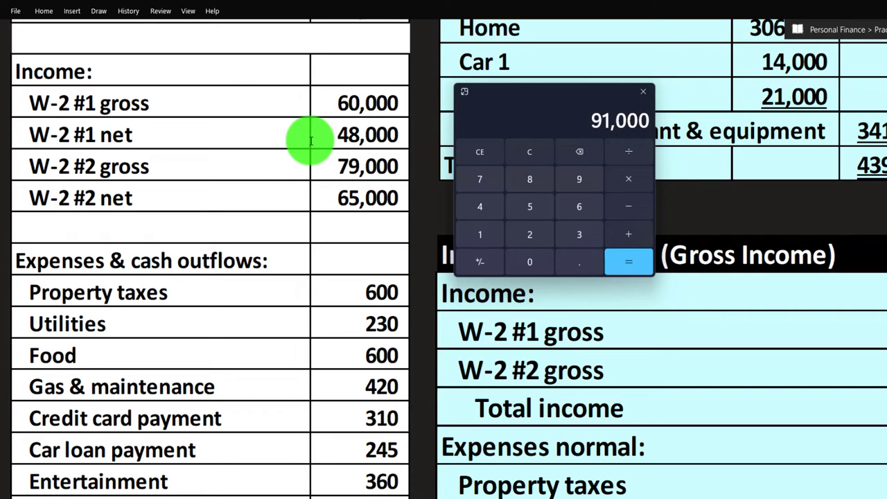
pyautogui.write('65,000')
pyautogui.press('Return')
pyautogui.click(644, 92)
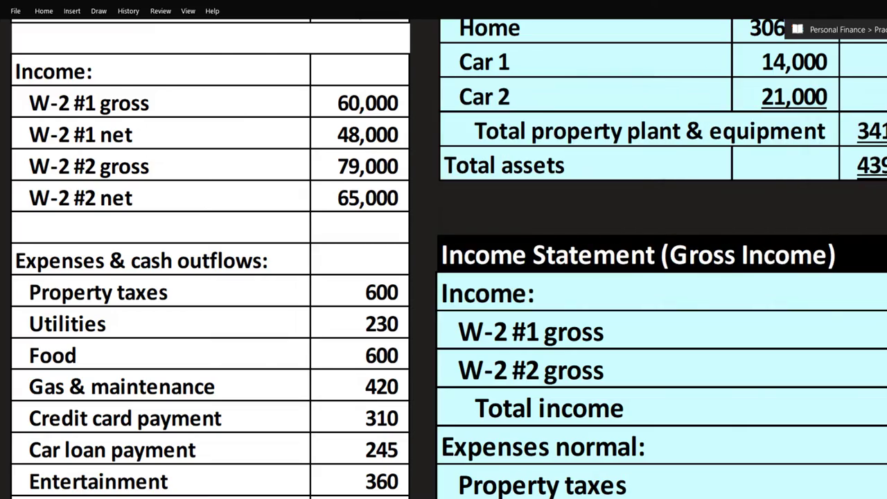
# Step: Compare the calculated withholding with the Taxes & withholding row at the end of the gross Income Statement
pyautogui.scroll(-3, 748, 292)
pyautogui.scroll(-1, 747, 292)
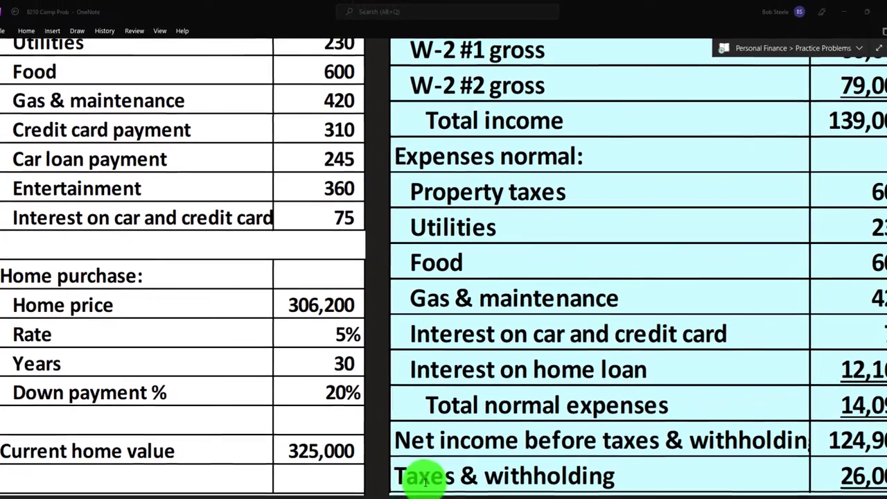
pyautogui.hscroll(5, 421, 482)
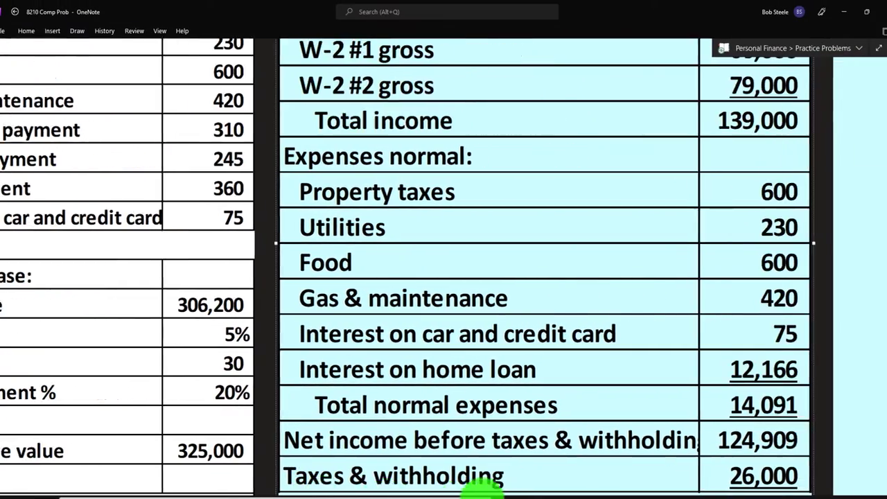
pyautogui.scroll(-1, 540, 407)
pyautogui.scroll(-1, 540, 407)
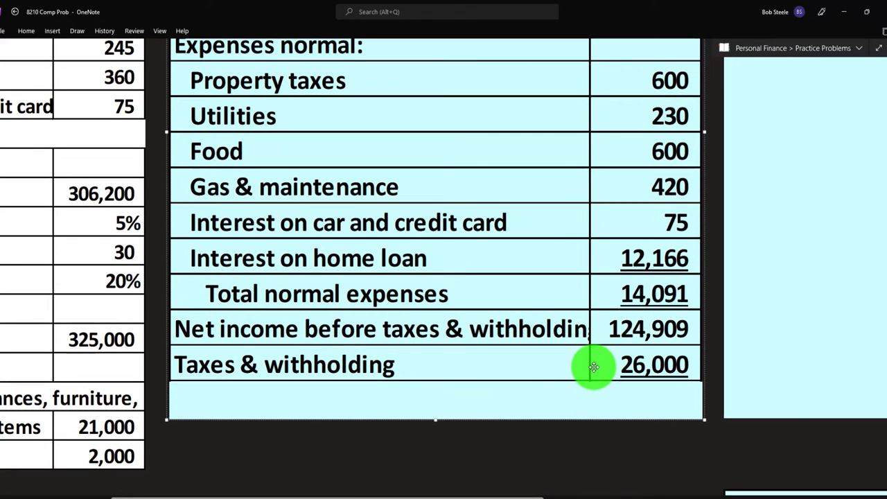
# Step: Delete the cover over the last row of the gross Income Statement to reveal Net income after taxes & withholdings
pyautogui.click(581, 400)
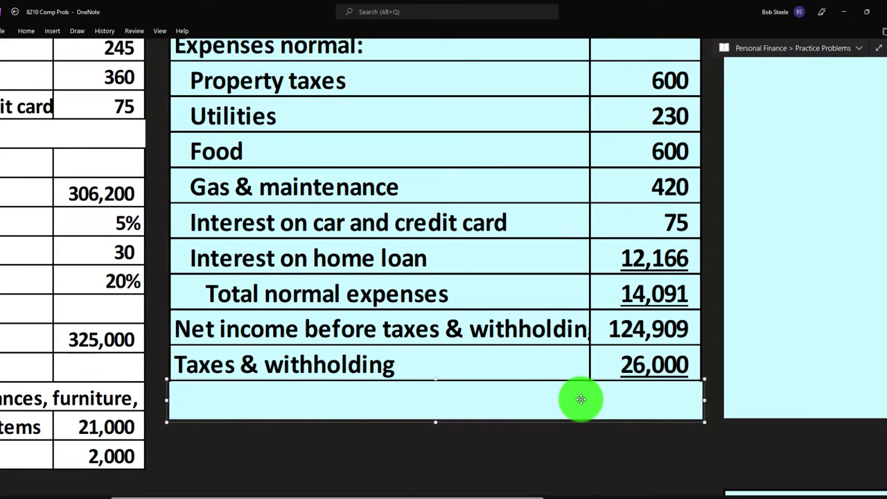
pyautogui.press('Delete')
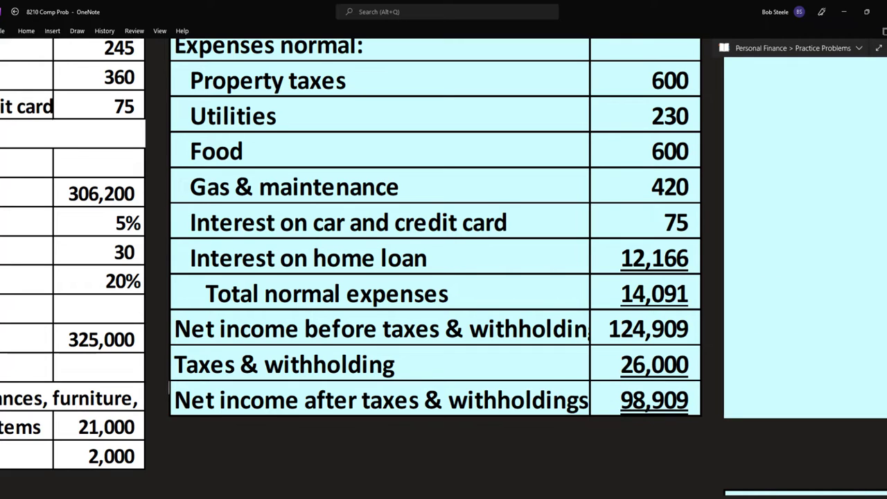
# Step: Switch to the calculator, subtract taxes and withholding of 26,000 from net income before taxes of 124,909, and close it
pyautogui.press('XF86Calculator')
pyautogui.moveTo(571, 142); pyautogui.dragTo(481, 166)
pyautogui.click(399, 202)
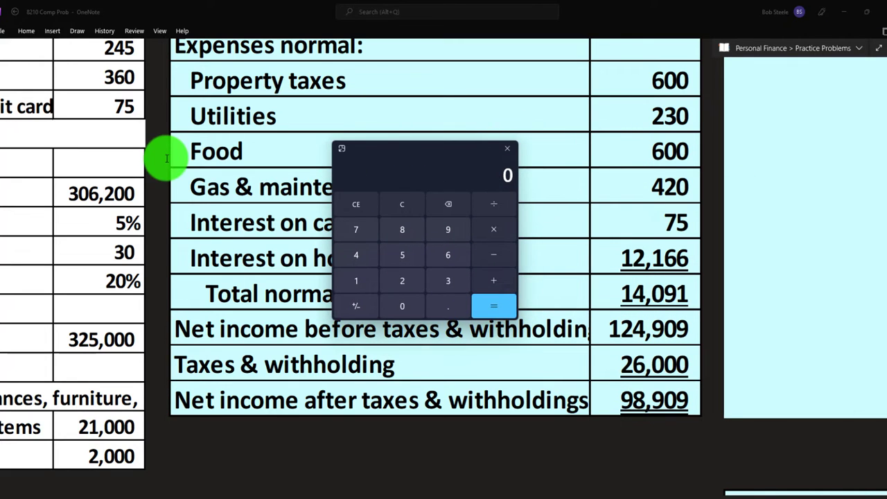
pyautogui.write('124909')
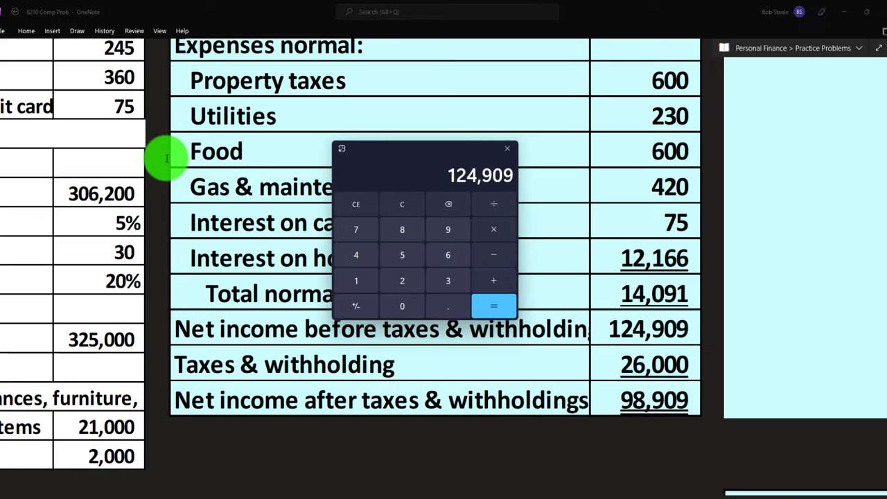
pyautogui.write('-26000')
pyautogui.press('Return')
pyautogui.click(507, 149)
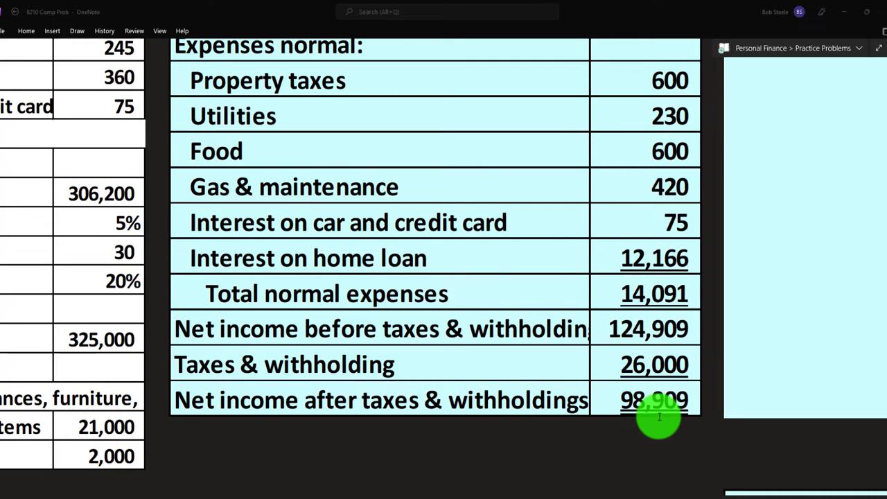
# Step: Uncover the income section of the cash flow Income Statement, from the Income heading through Total income
pyautogui.scroll(3, 658, 416)
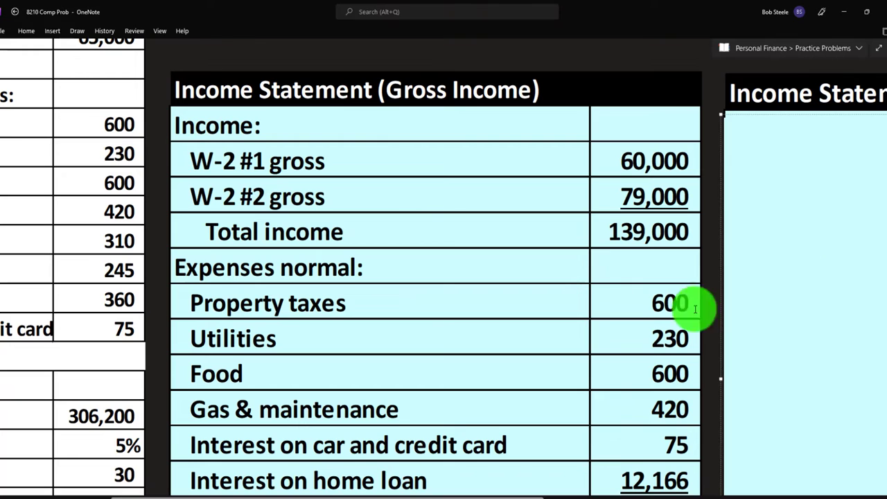
pyautogui.moveTo(519, 493); pyautogui.dragTo(705, 493)
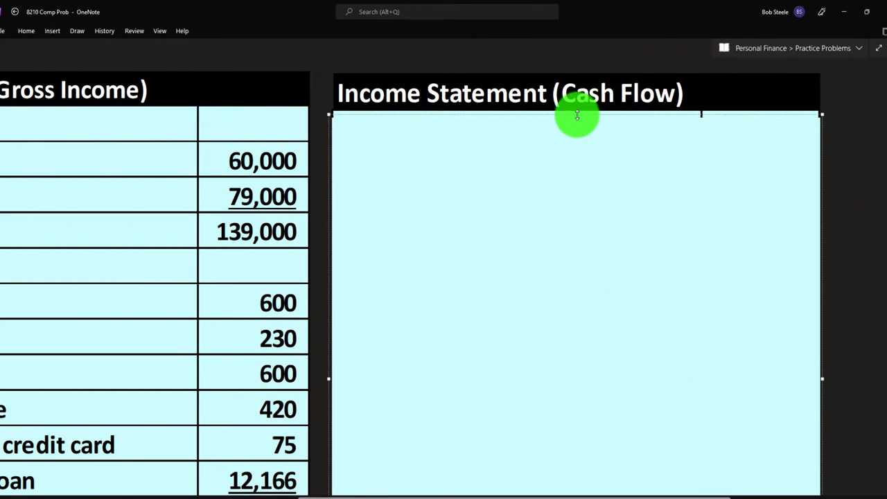
pyautogui.moveTo(576, 115); pyautogui.dragTo(590, 222)
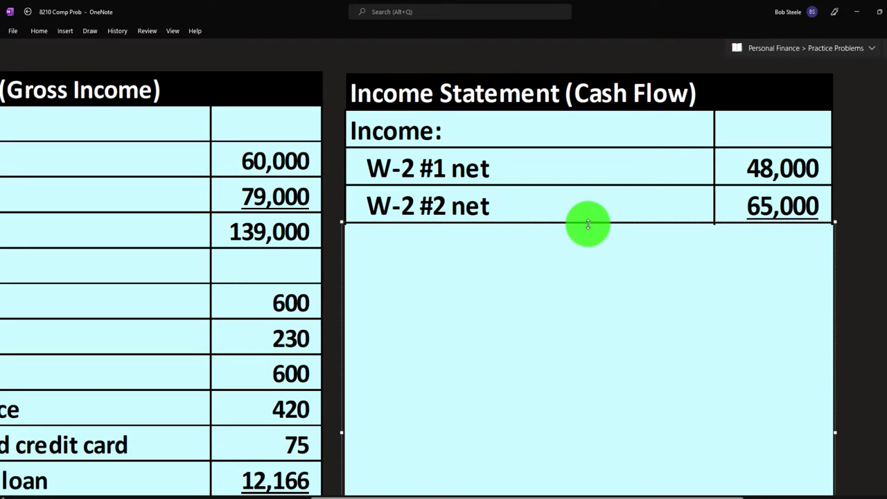
pyautogui.moveTo(588, 223); pyautogui.dragTo(589, 260)
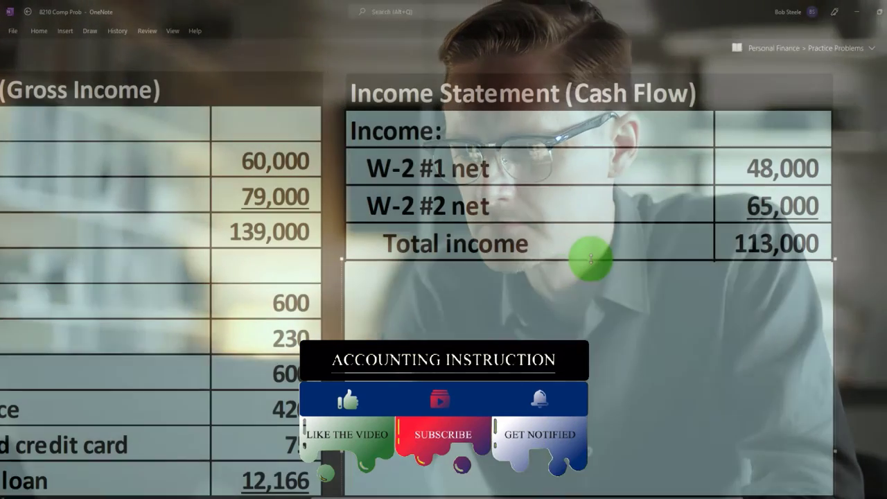
# Step: Uncover the cash flow statement's expense rows from the Expenses (cash outflow) heading down through Credit card payment
pyautogui.moveTo(591, 259); pyautogui.dragTo(594, 305)
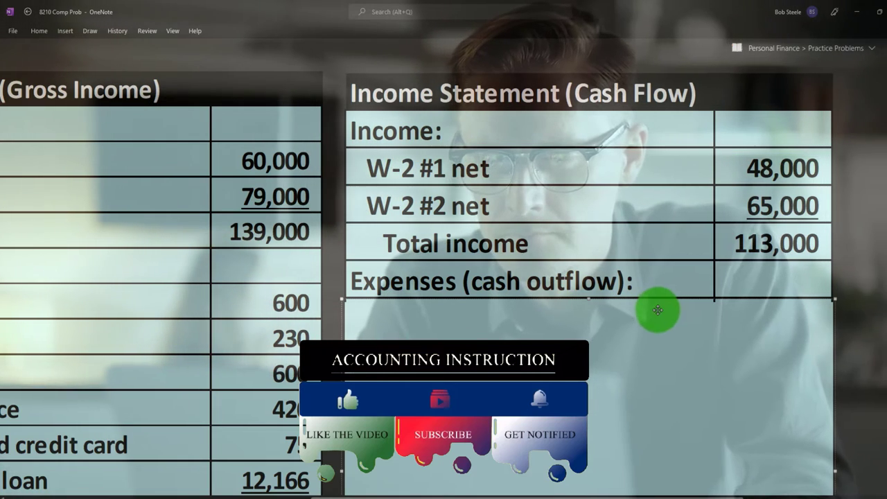
pyautogui.moveTo(594, 301); pyautogui.dragTo(595, 341)
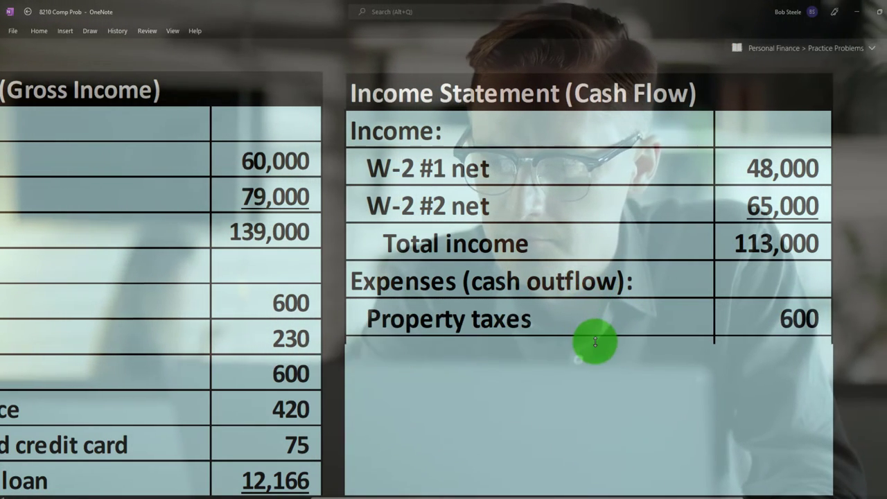
pyautogui.scroll(-1, 594, 335)
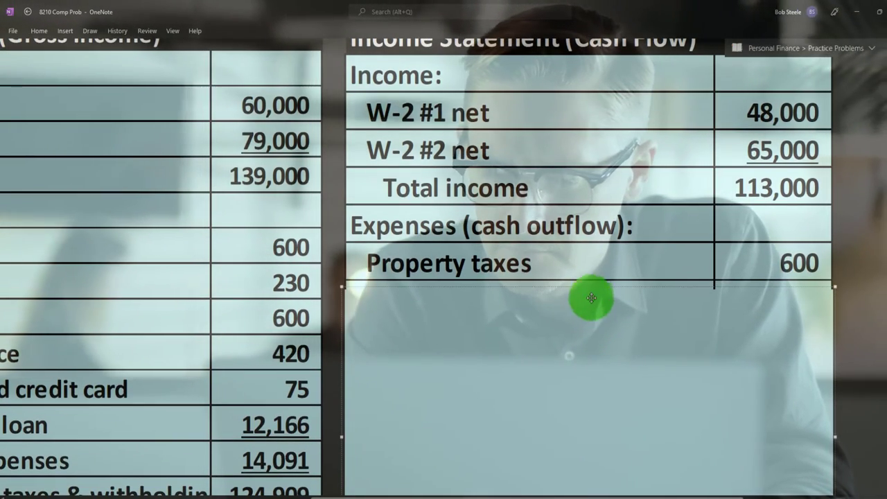
pyautogui.moveTo(592, 298); pyautogui.dragTo(590, 321)
pyautogui.scroll(-1, 590, 321)
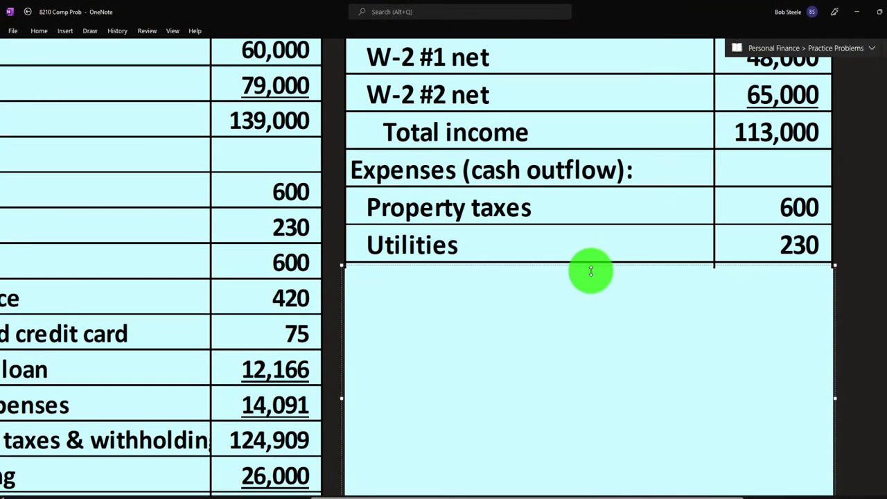
pyautogui.moveTo(591, 270); pyautogui.dragTo(590, 372)
pyautogui.scroll(-1, 595, 365)
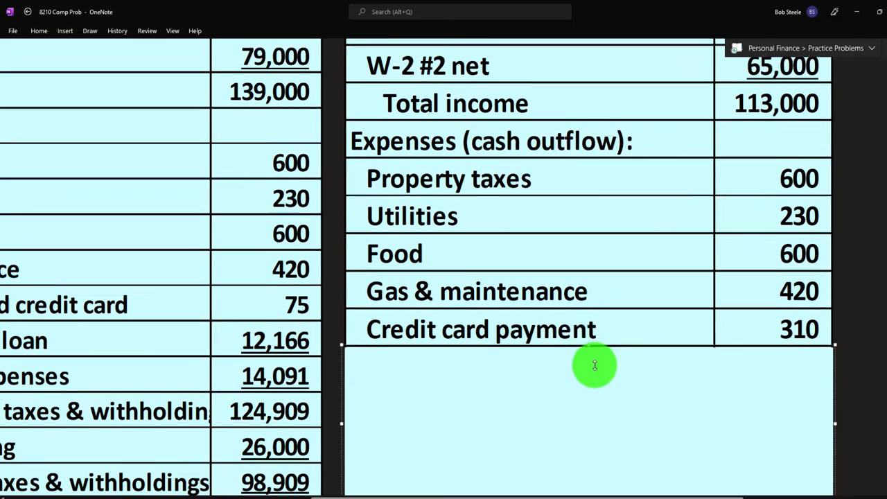